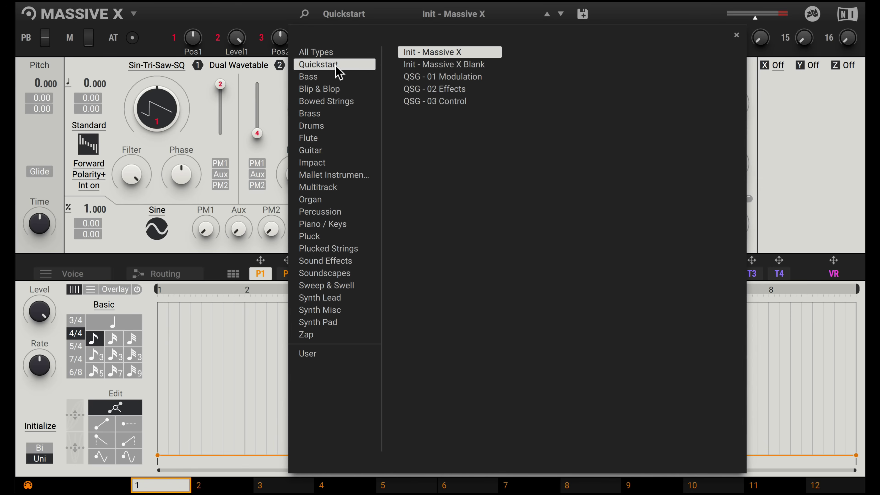
Raise oscillator 2's level and move its wavetable position to saw, detuning oscillator 1 to 0.028 and oscillator 2 to -0.022.
left_click(620, 28)
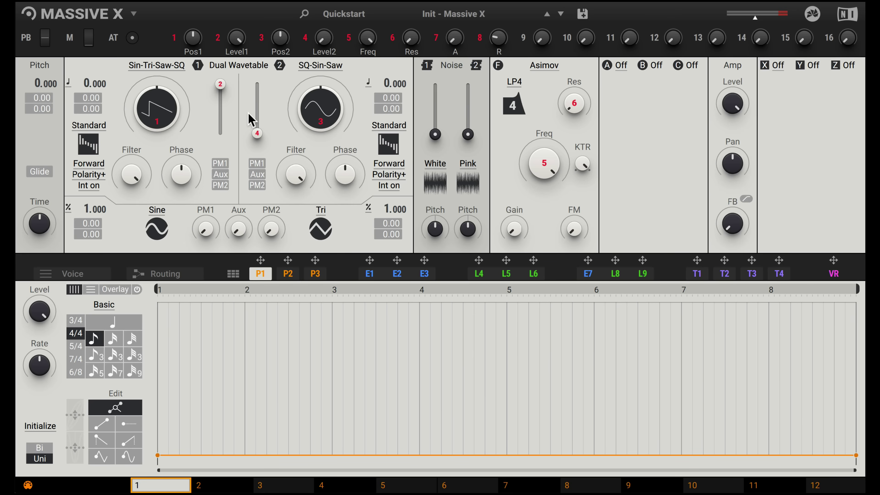
left_click_drag(258, 133, 257, 99)
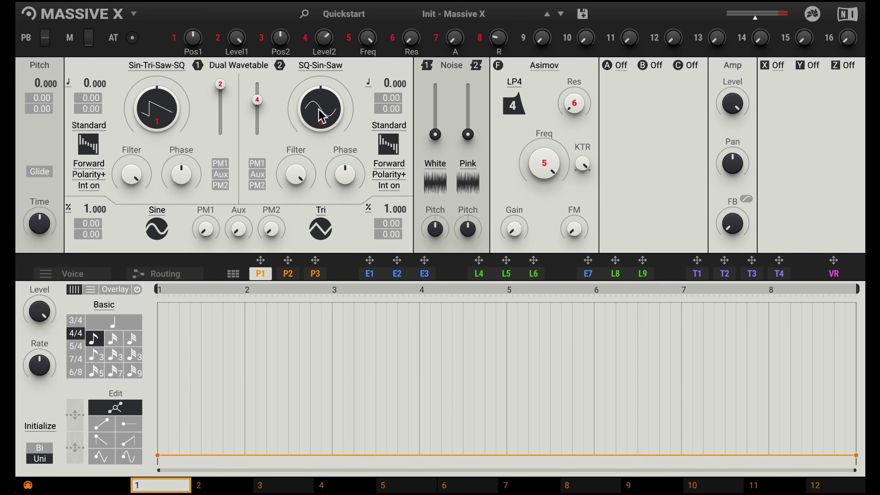
left_click_drag(321, 109, 321, 87)
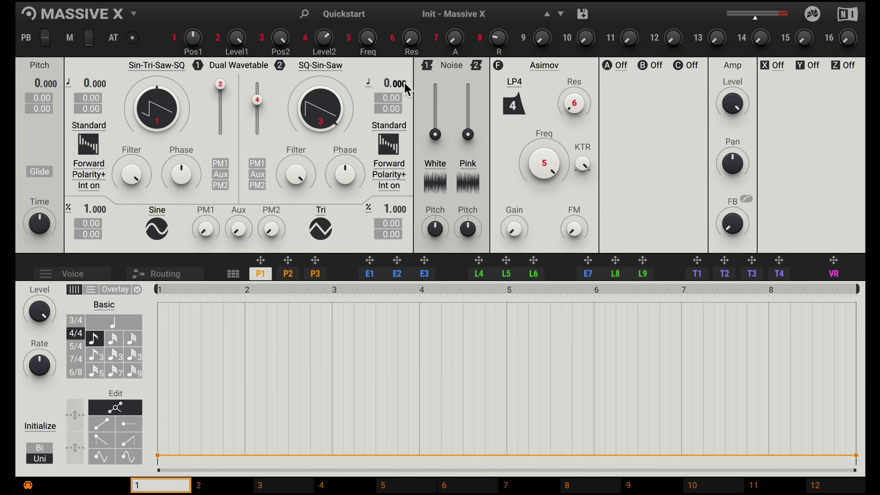
left_click_drag(404, 83, 404, 86)
Lengthen the amp envelope's attack and release, and blend in some white noise.
left_click(371, 273)
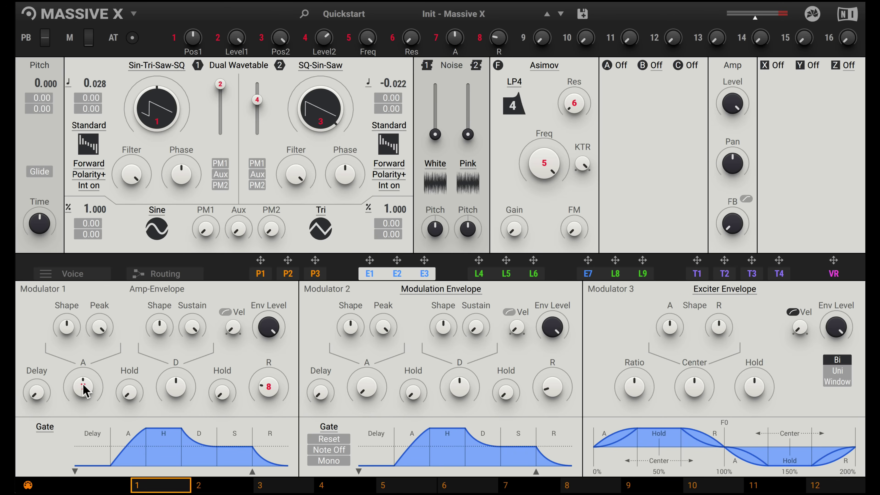
left_click_drag(268, 387, 268, 381)
left_click_drag(435, 134, 436, 113)
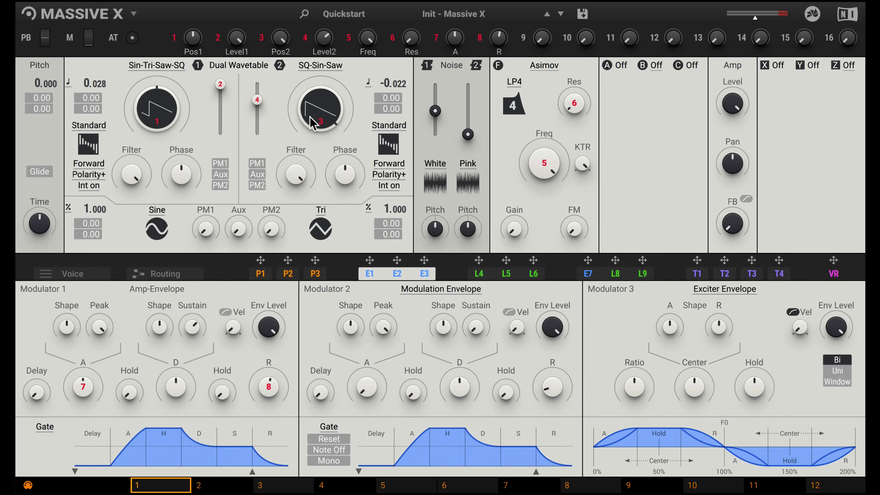
Change the filter model to Blue Monark and lower its cutoff frequency.
left_click(547, 66)
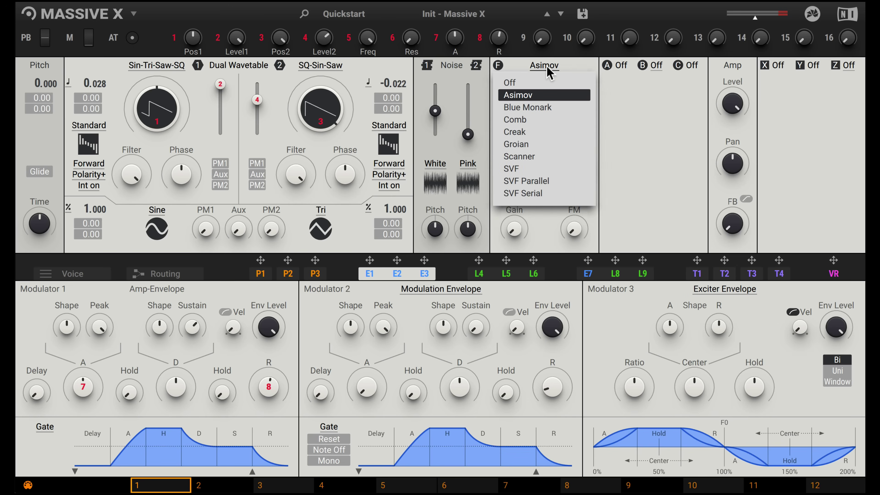
left_click(532, 106)
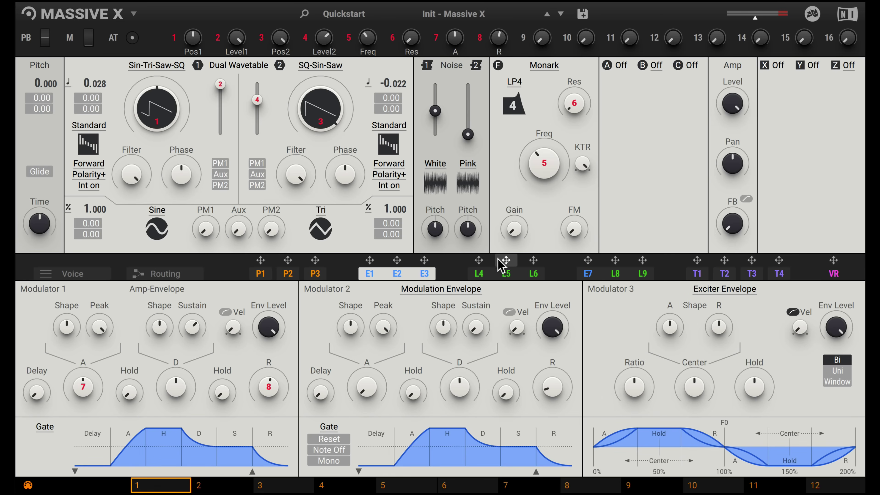
Modulate the filter frequency with LFO L4, using a sine shape and a slow rate.
left_click(481, 273)
left_click_drag(479, 260, 533, 193)
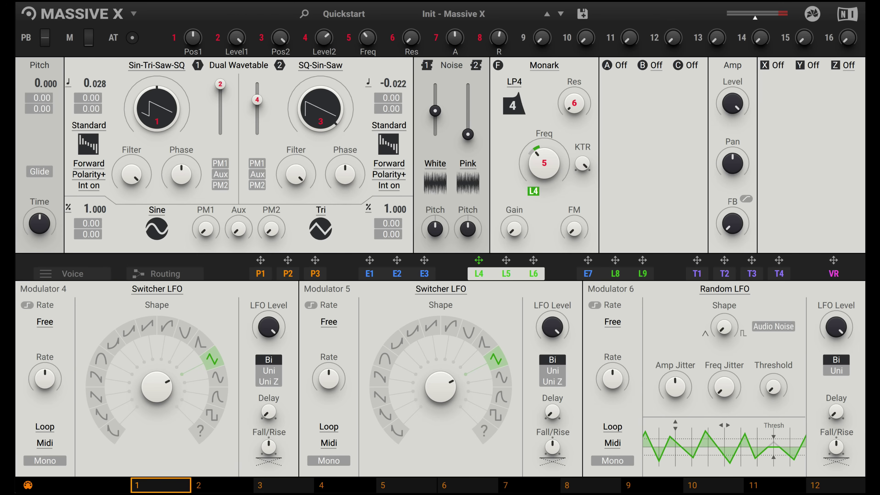
left_click(217, 379)
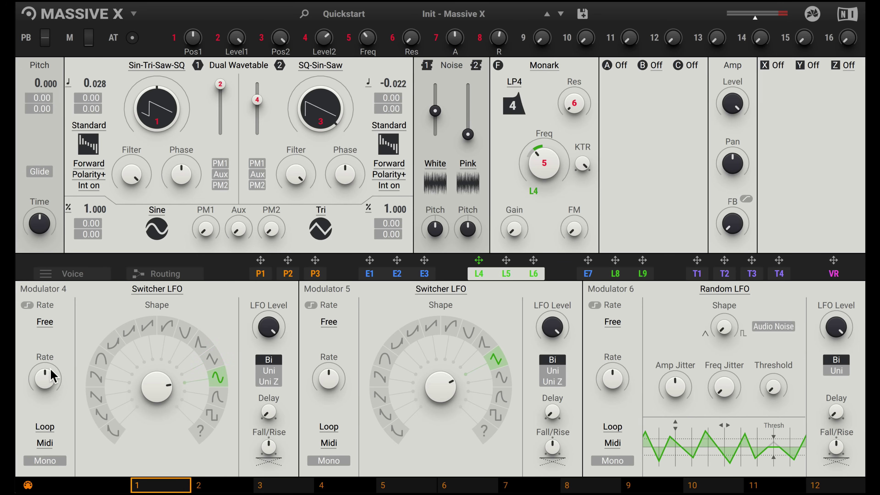
left_click_drag(49, 375, 50, 381)
left_click_drag(44, 379, 45, 375)
left_click_drag(45, 375, 44, 377)
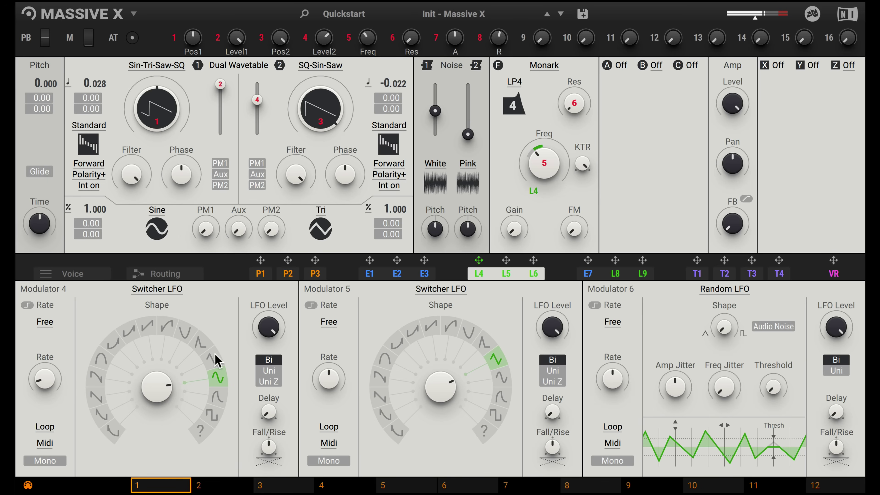
Modulate the filter frequency with envelope E2 and increase the envelope's attack, decay, sustain and release.
left_click_drag(397, 260, 548, 189)
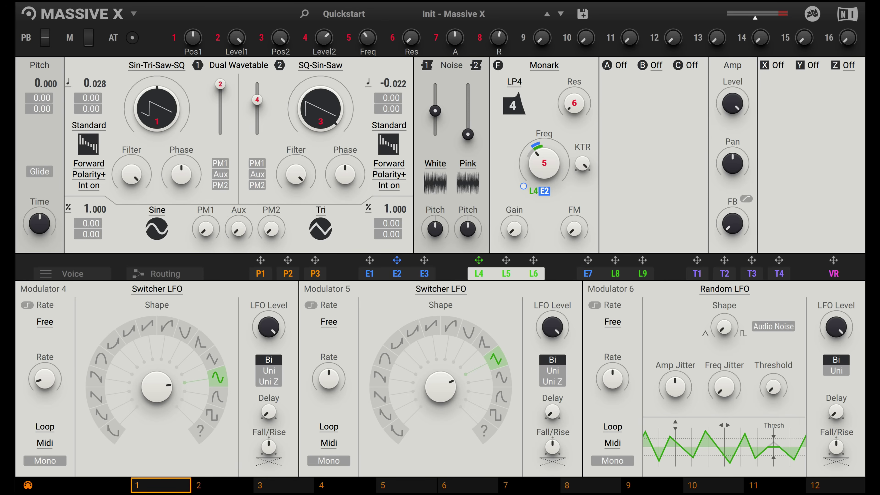
left_click(398, 274)
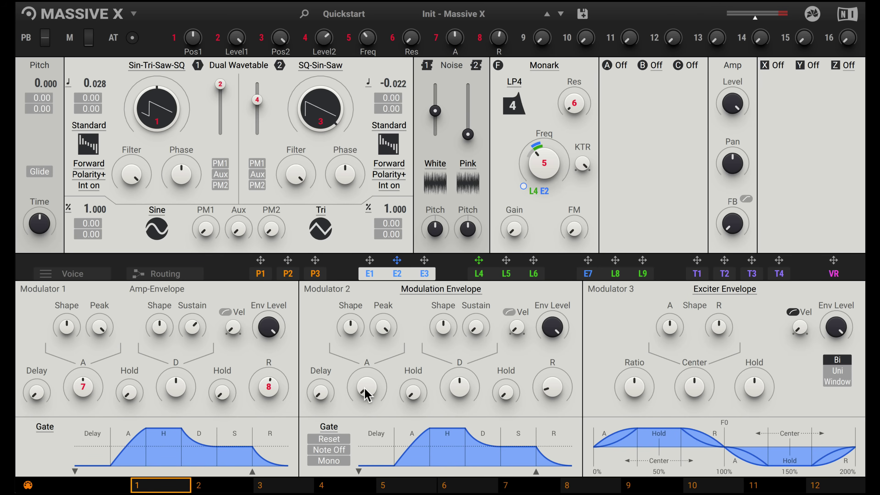
left_click_drag(367, 391, 367, 371)
left_click_drag(474, 398, 474, 395)
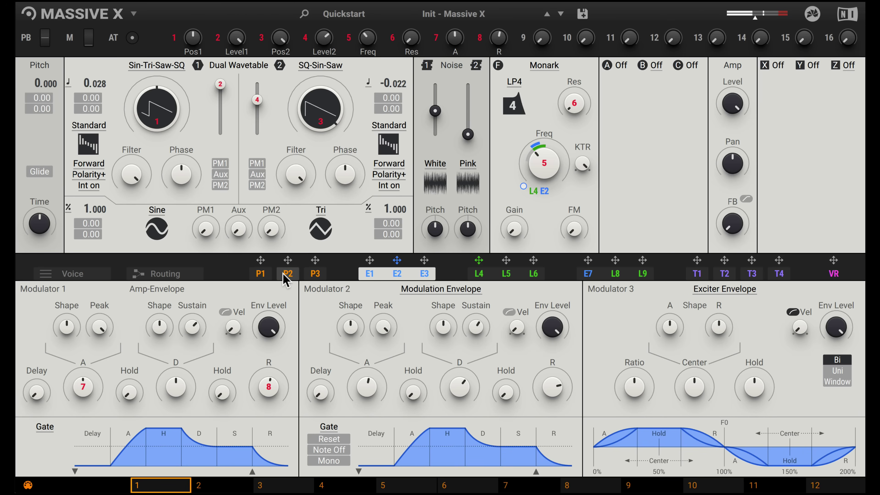
Assign performer P1 as a modulation source for the filter frequency.
left_click(262, 274)
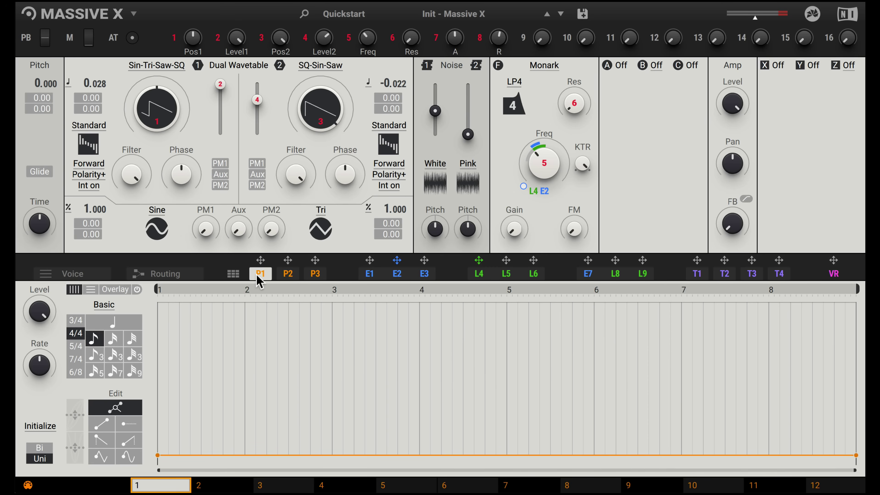
left_click_drag(261, 260, 555, 195)
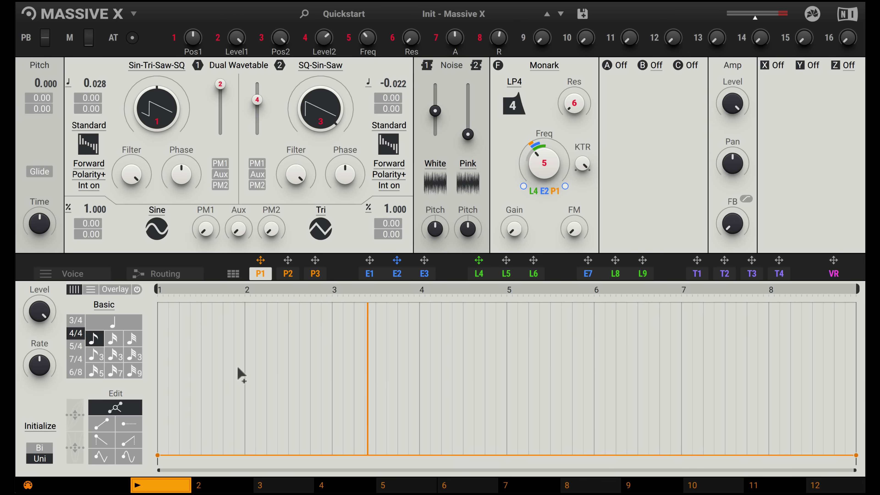
Draw falling ramps of varying heights across the first two bars of the P1 pattern and shorten its loop to those bars.
left_click(102, 439)
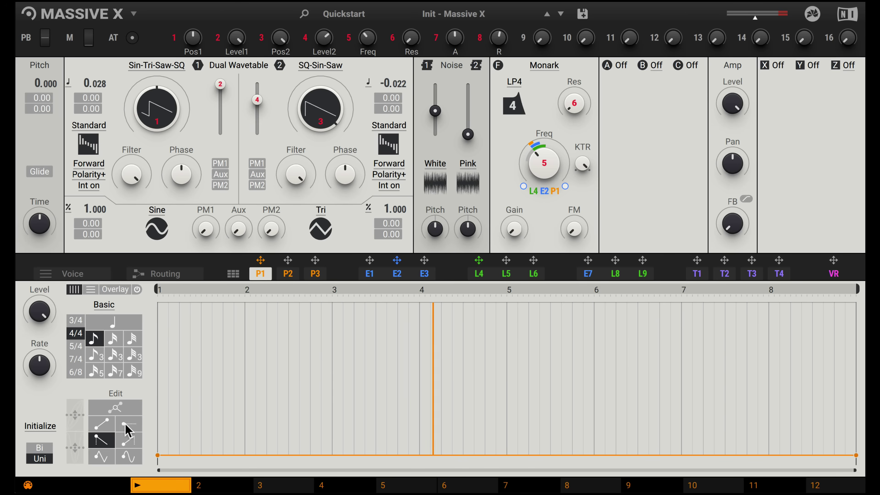
left_click(172, 335)
left_click(181, 378)
left_click(184, 353)
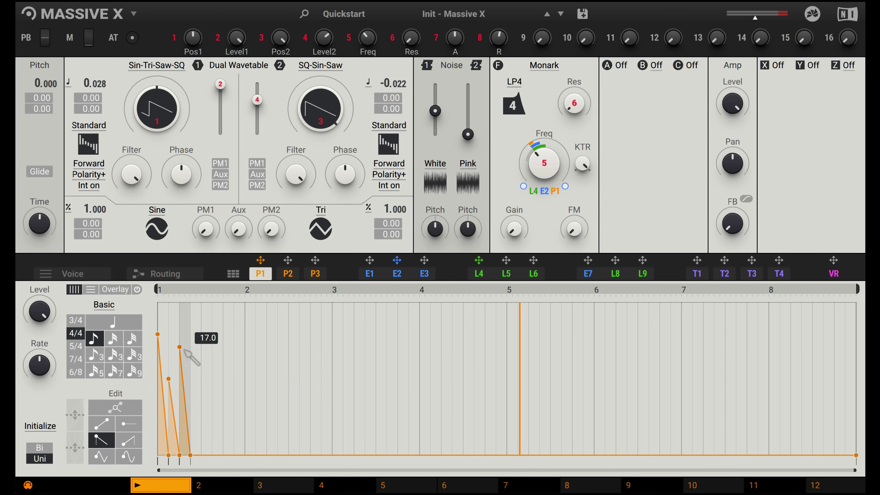
left_click(195, 391)
left_click(206, 353)
left_click(217, 397)
left_click(228, 359)
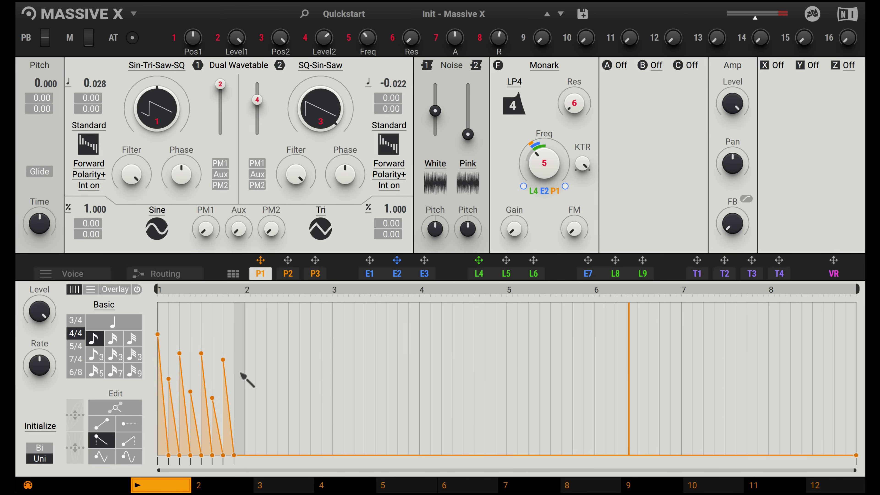
left_click(240, 372)
left_click(250, 327)
left_click(270, 391)
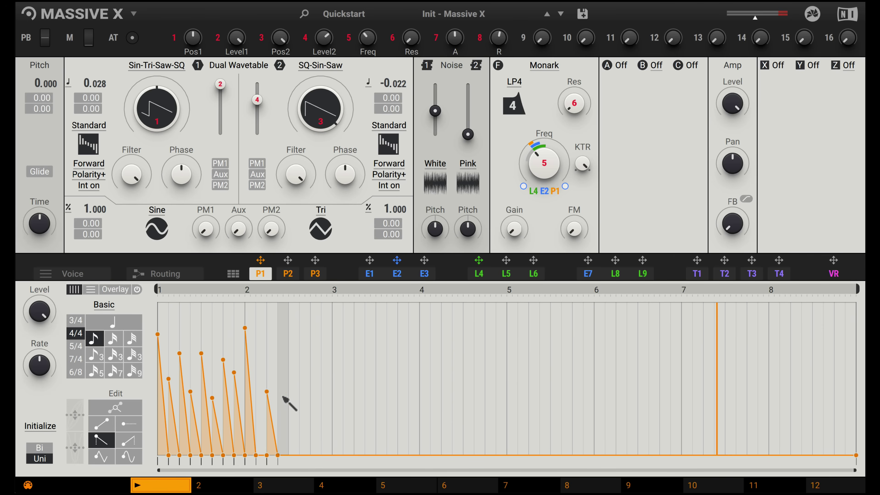
left_click(294, 379)
left_click(316, 334)
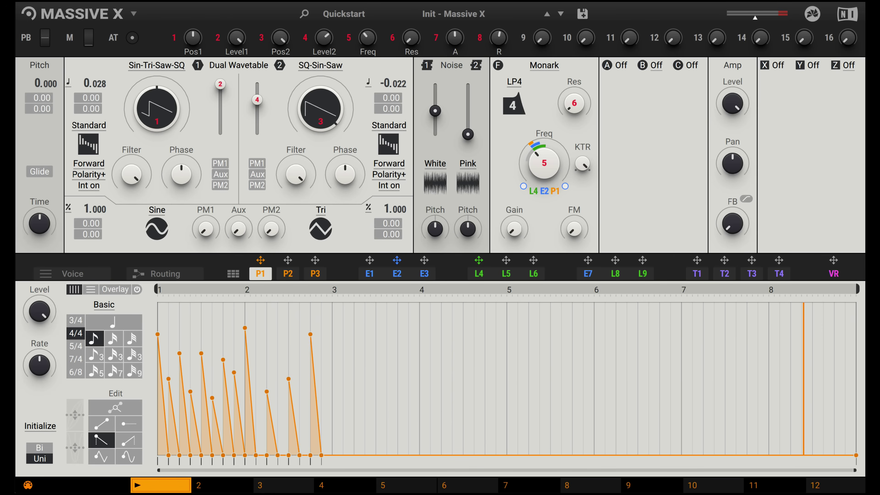
left_click_drag(857, 289, 333, 291)
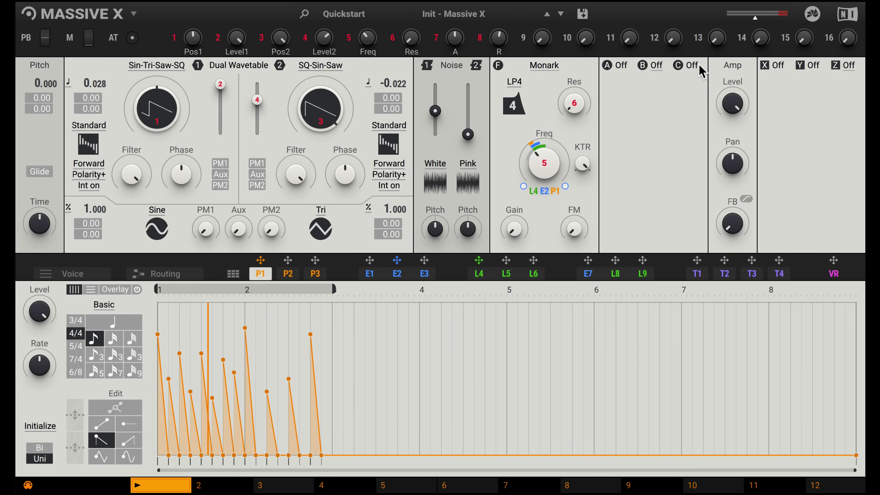
Load the OSC module into insert slot A.
left_click(620, 66)
left_click(631, 170)
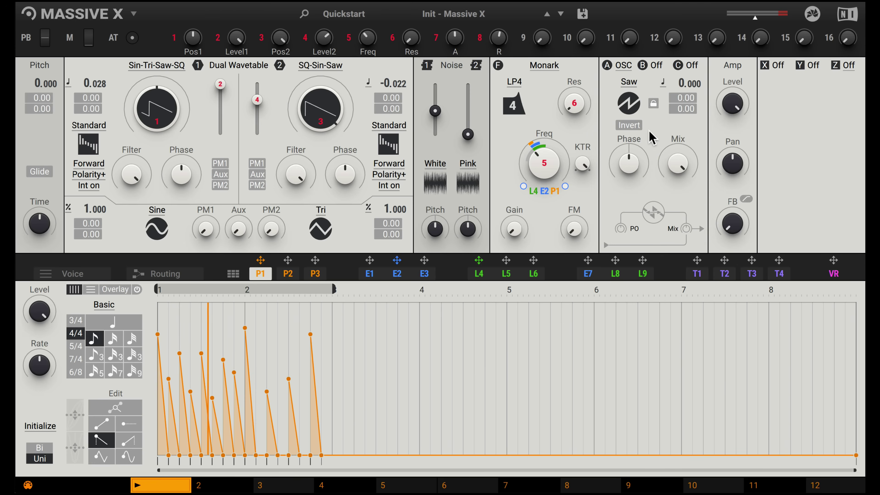
Disconnect the OSC insert's cables in the routing, placing it below oscillator 2, and connect Noise 1 directly to the Monark filter.
left_click(188, 277)
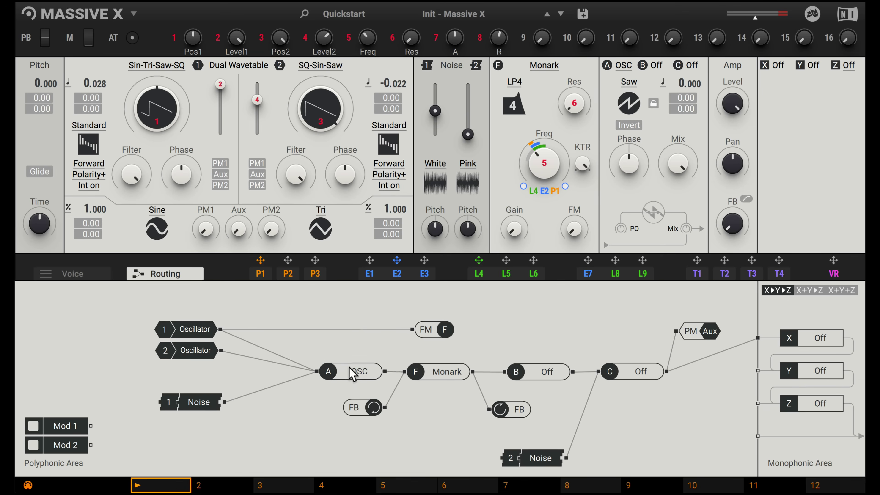
left_click_drag(350, 370, 361, 354)
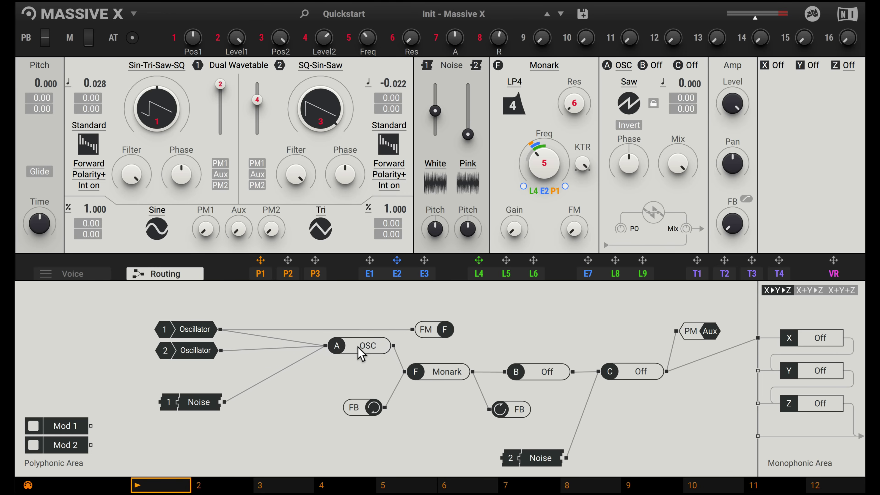
double_click(304, 357)
double_click(293, 348)
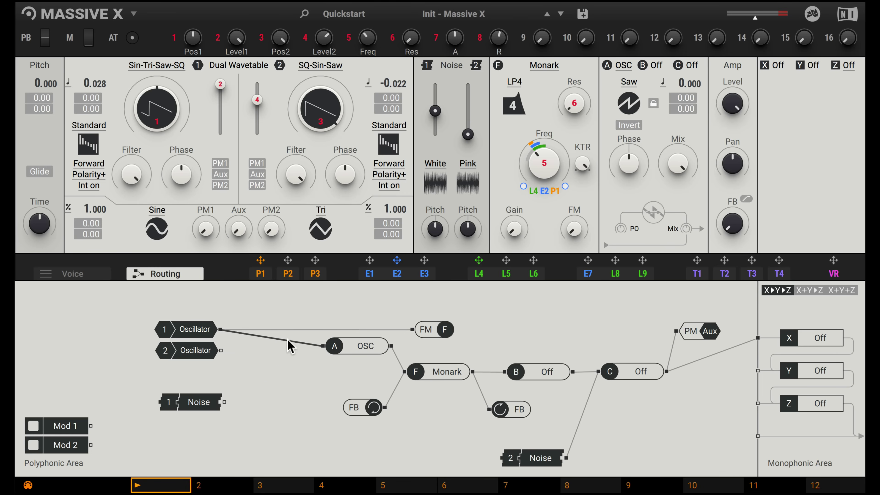
double_click(291, 347)
left_click_drag(363, 347, 404, 372)
double_click(383, 361)
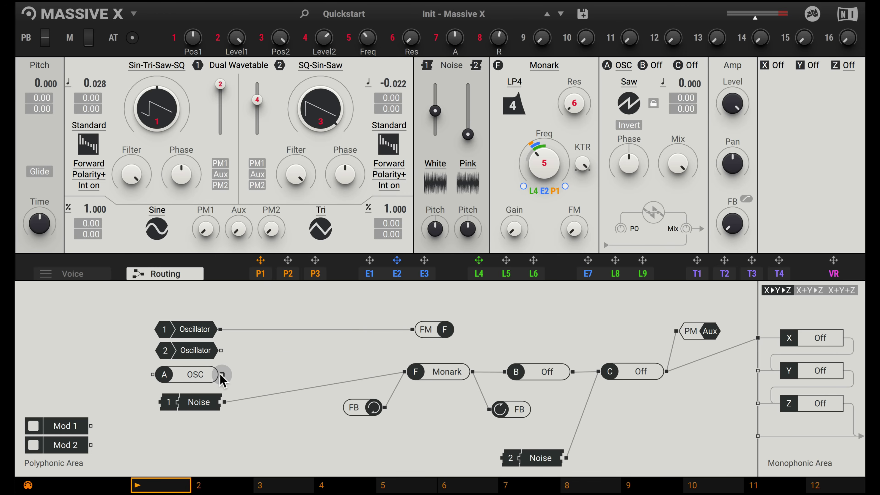
Connect the OSC insert, oscillator 2 and oscillator 1 directly to the Monark filter's input.
left_click_drag(222, 375, 404, 372)
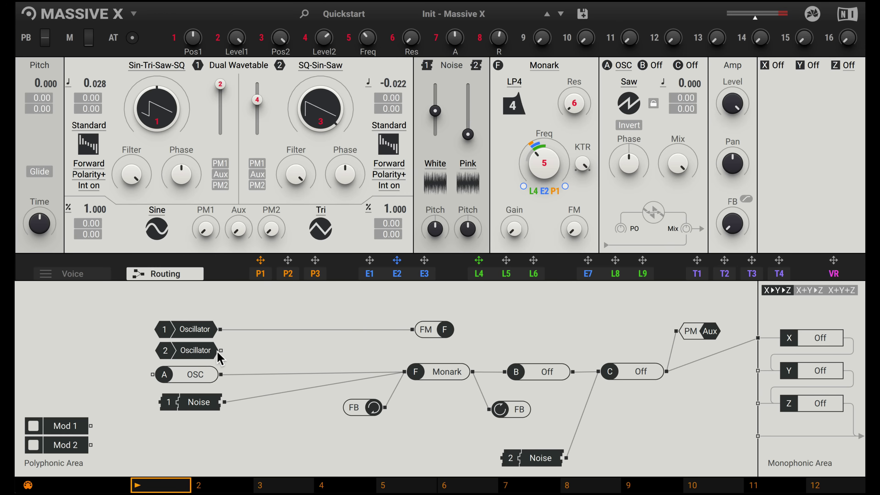
left_click_drag(222, 350, 403, 371)
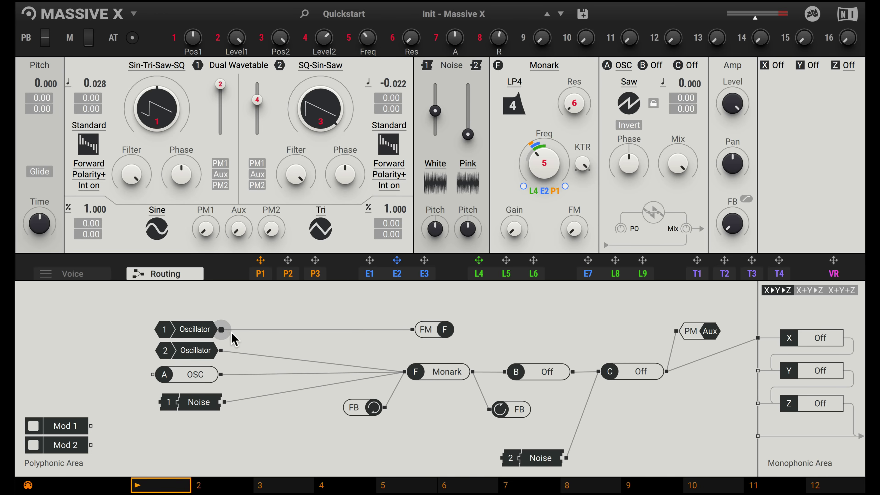
left_click_drag(220, 330, 403, 371)
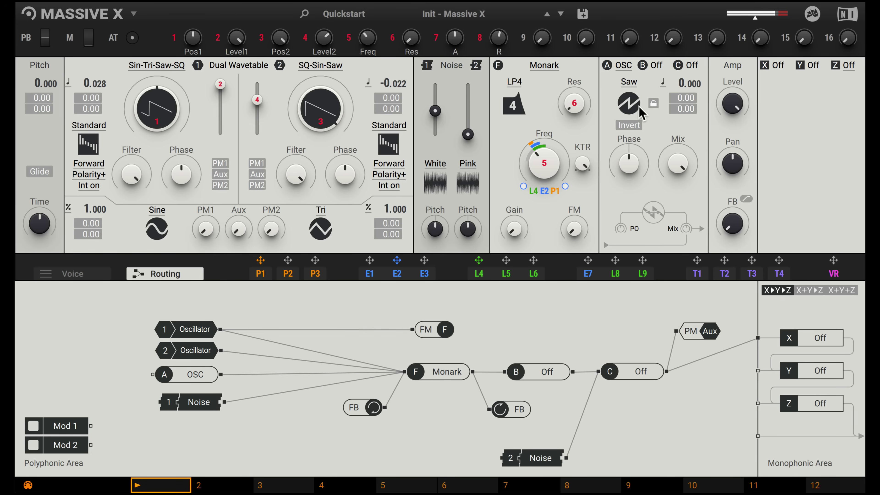
Switch the OSC insert's waveform to Pulse and tune its pitch to 11.940.
left_click(629, 104)
left_click(632, 127)
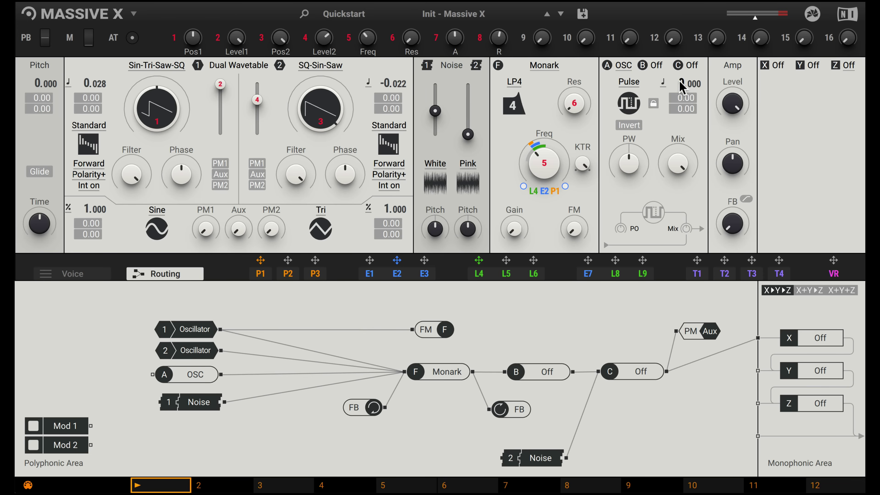
left_click_drag(680, 85, 681, 71)
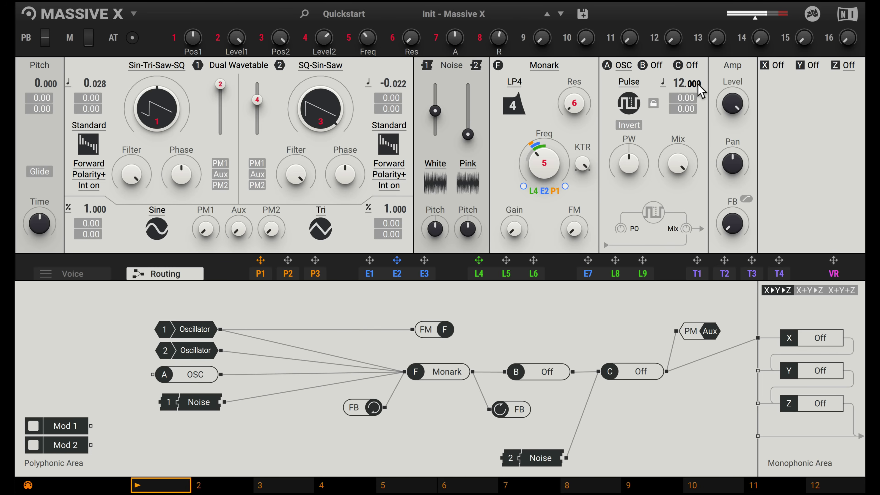
left_click_drag(702, 93, 702, 94)
Modulate the OSC insert's pitch by 12.00 with LFO L5, using a square shape and a faster rate.
left_click(513, 275)
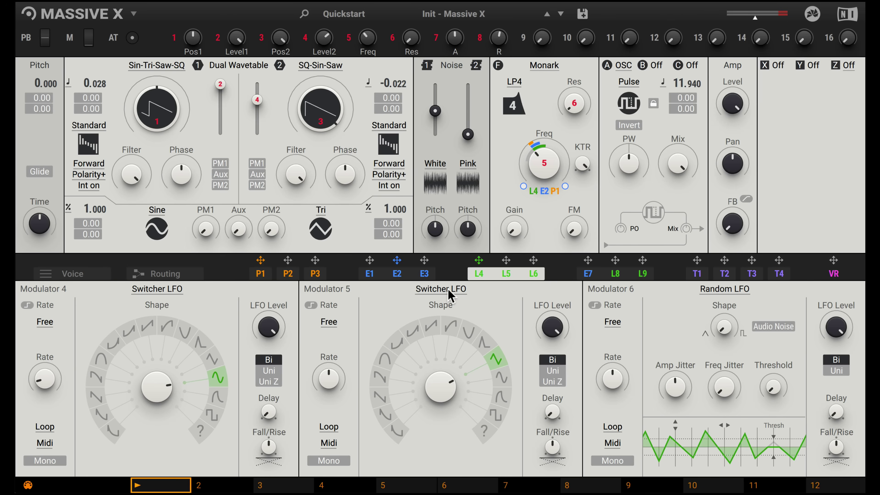
left_click_drag(506, 267, 703, 98)
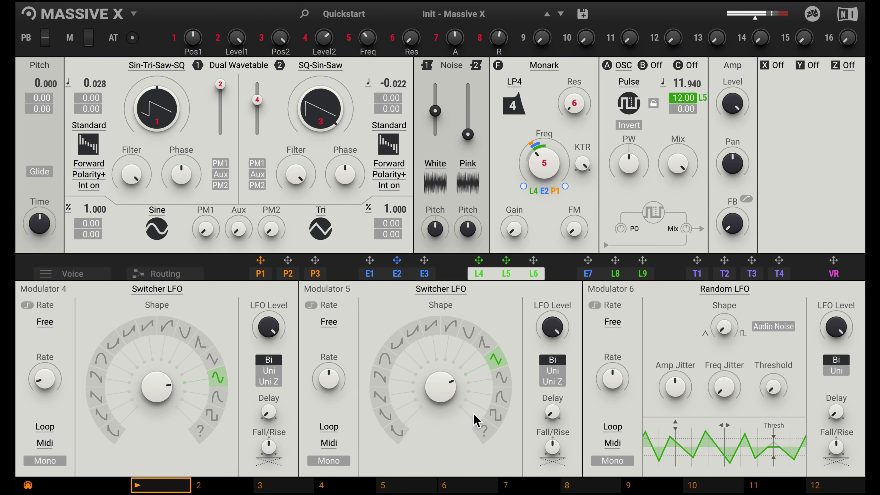
left_click(494, 416)
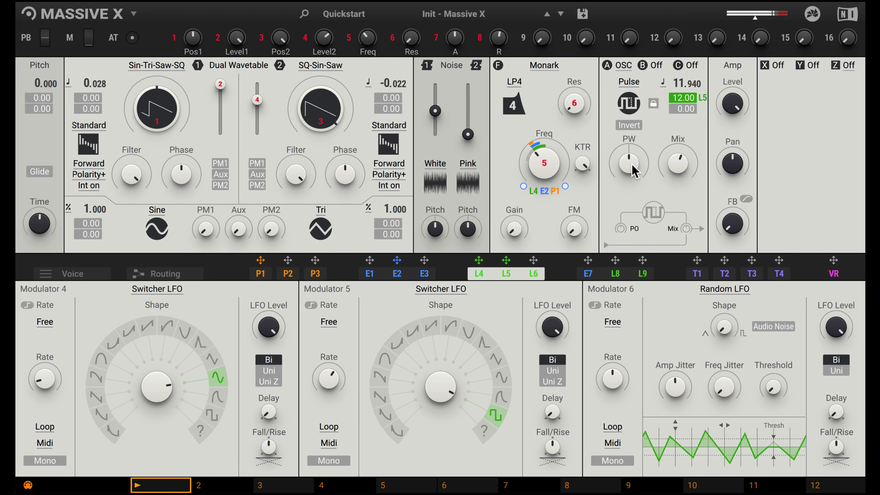
Reduce the OSC insert's mix and set its pulse width slightly below centre.
left_click_drag(632, 170, 633, 163)
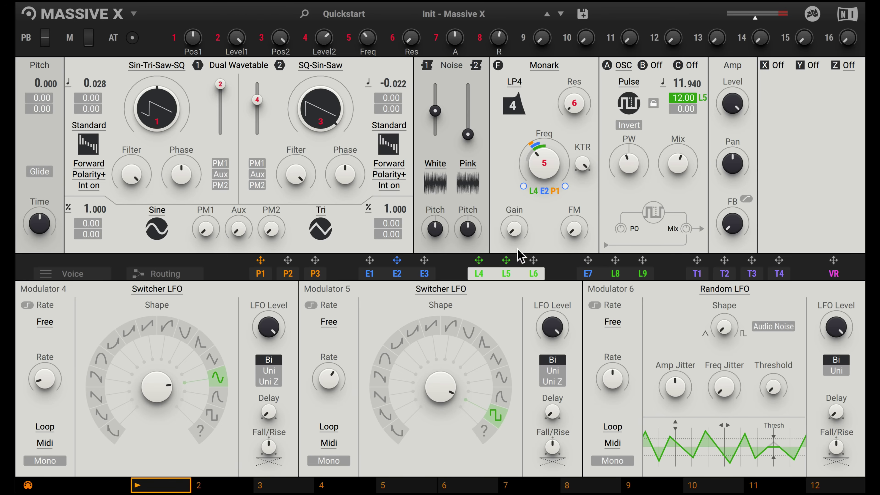
Modulate the OSC insert's pulse width with LFO L4 and show the envelope modulators.
left_click_drag(479, 260, 618, 187)
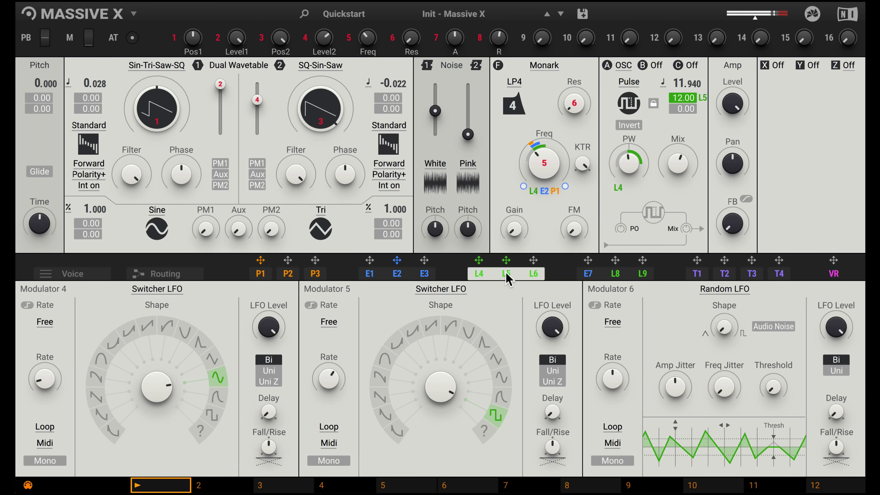
left_click(398, 273)
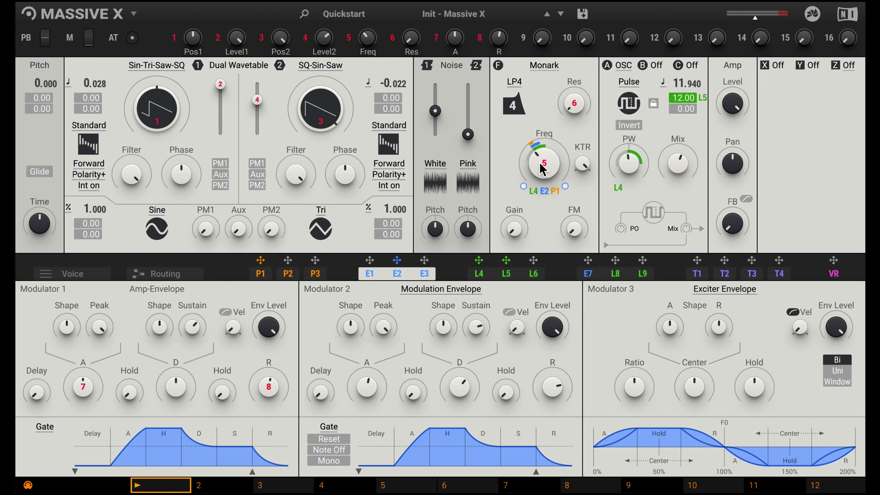
Load a Reverb into effect slot X and set its type to Wanderlust.
left_click(778, 65)
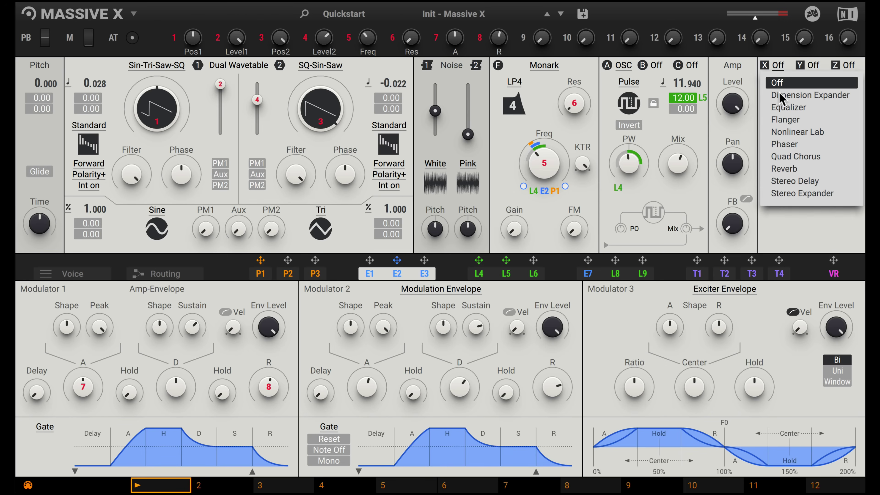
left_click(785, 169)
left_click(816, 80)
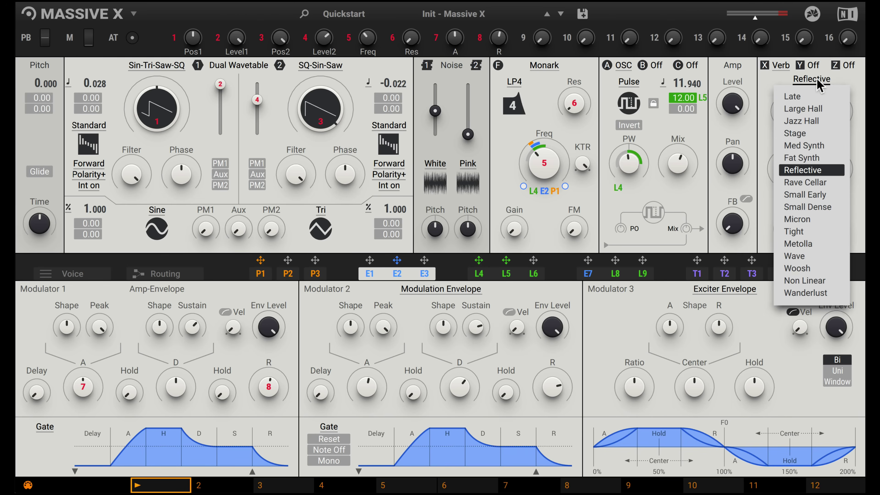
left_click(805, 293)
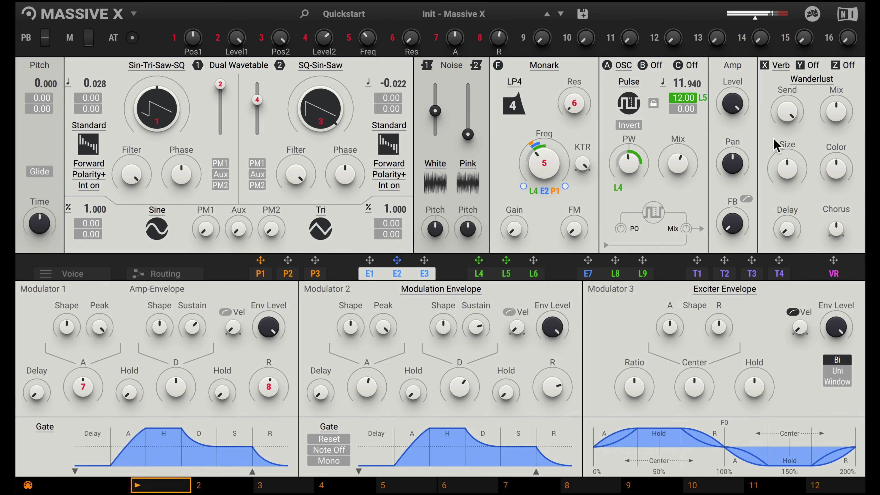
Load Quad Chorus into effect slot Y, raise its amount, mix and stereo slightly, and lower its rate a little.
left_click(812, 65)
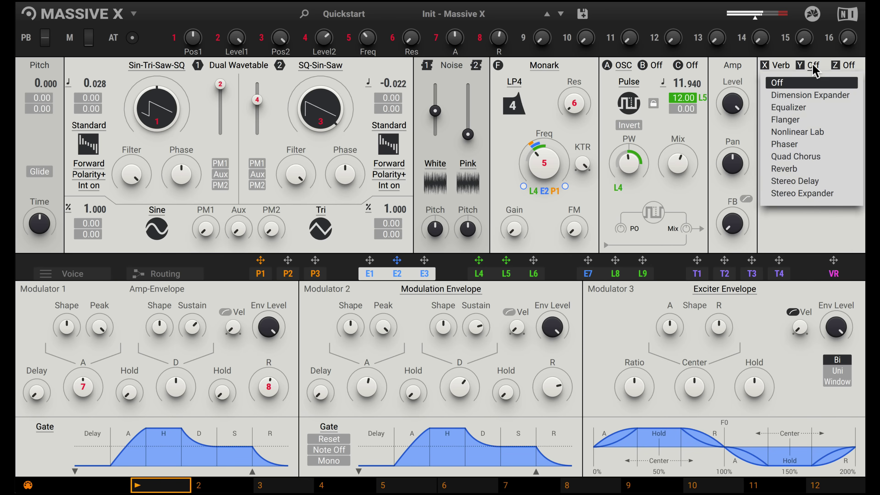
left_click(799, 159)
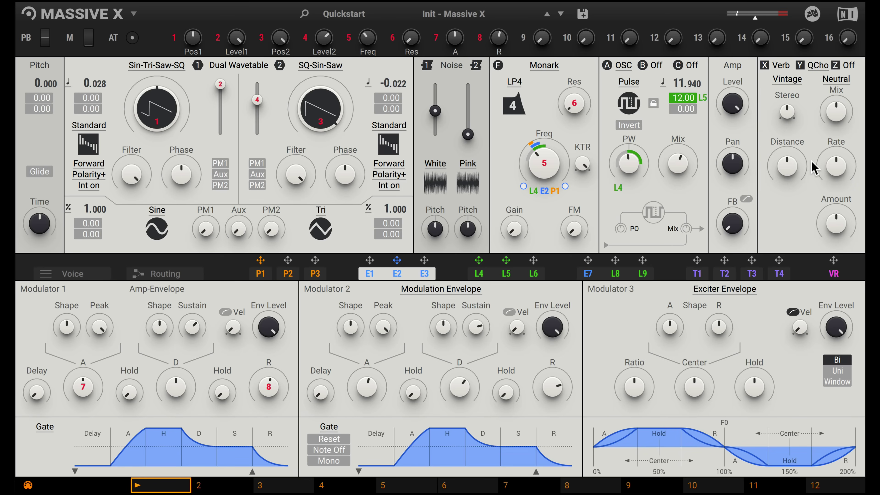
left_click_drag(836, 222, 836, 217)
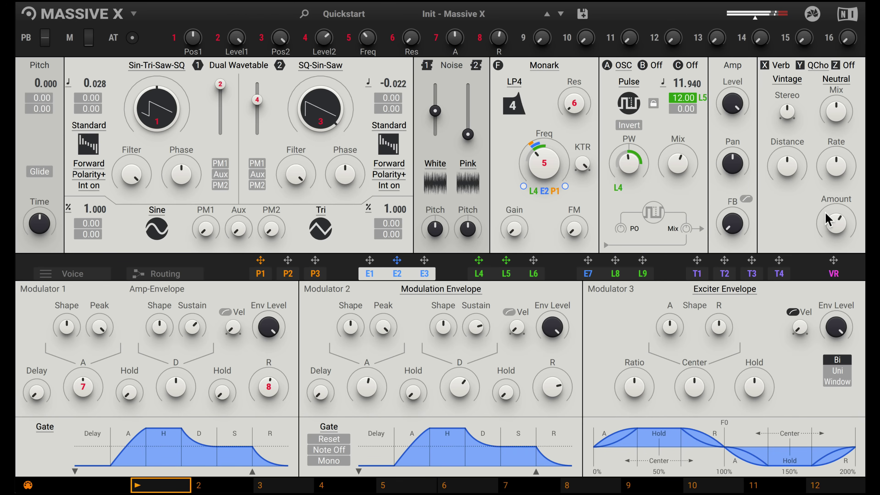
left_click_drag(835, 166, 835, 173)
left_click_drag(838, 114, 838, 104)
left_click_drag(787, 111, 787, 104)
Raise the White noise level slightly and switch LFO L4's polarity to Uni.
left_click_drag(436, 112, 435, 101)
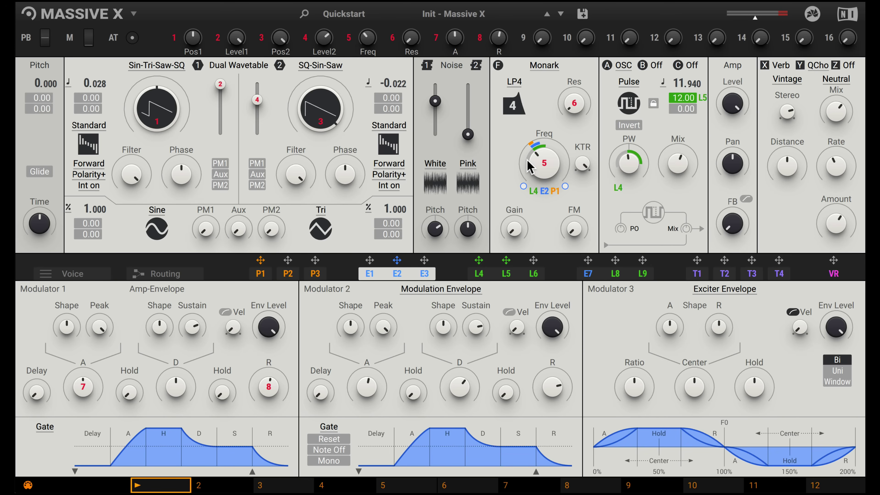
left_click(485, 275)
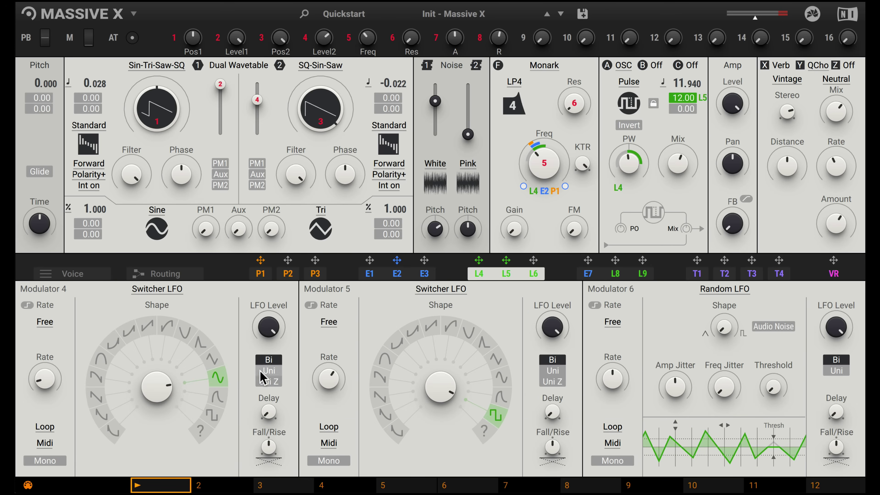
left_click(272, 371)
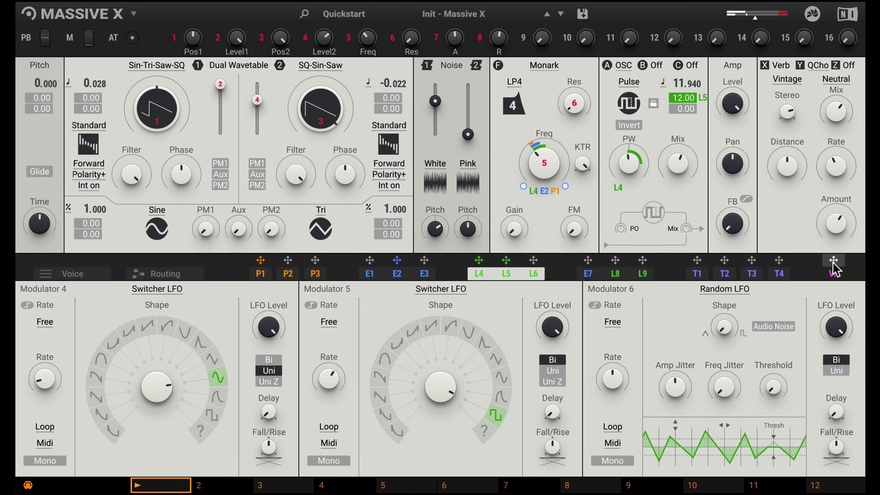
Assign VR modulation to oscillator 1's pitch at 0.16, oscillator 2's pitch at -0.08, and slightly to the Monark filter's resonance.
left_click_drag(833, 261, 100, 101)
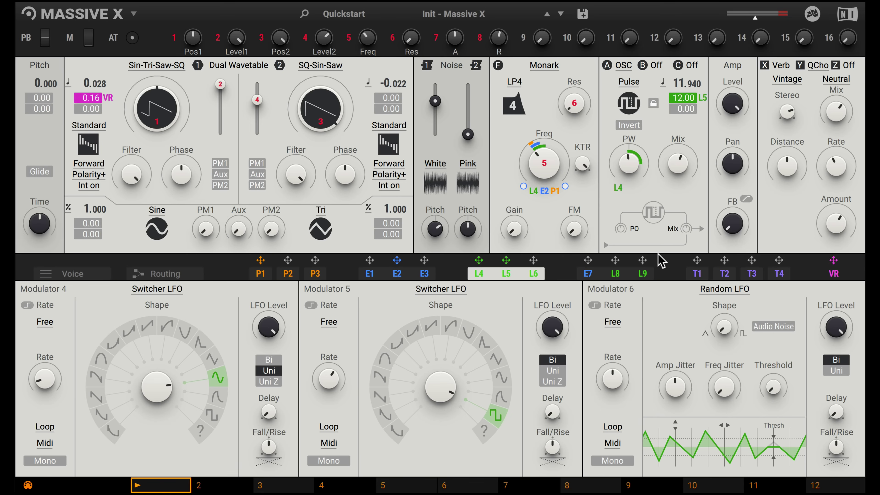
left_click_drag(834, 260, 463, 190)
left_click_drag(340, 97, 398, 103)
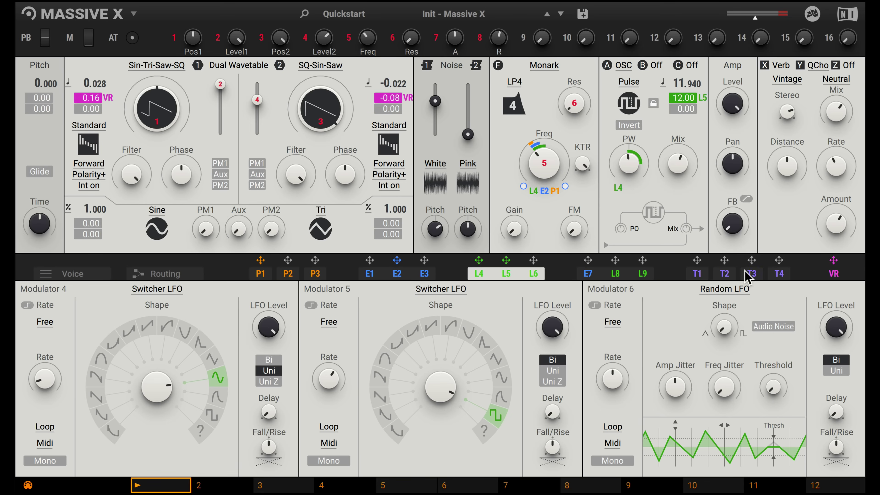
left_click_drag(834, 260, 570, 123)
Start saving the patch as a preset named Complex Pad and move on to the author entry.
left_click(583, 14)
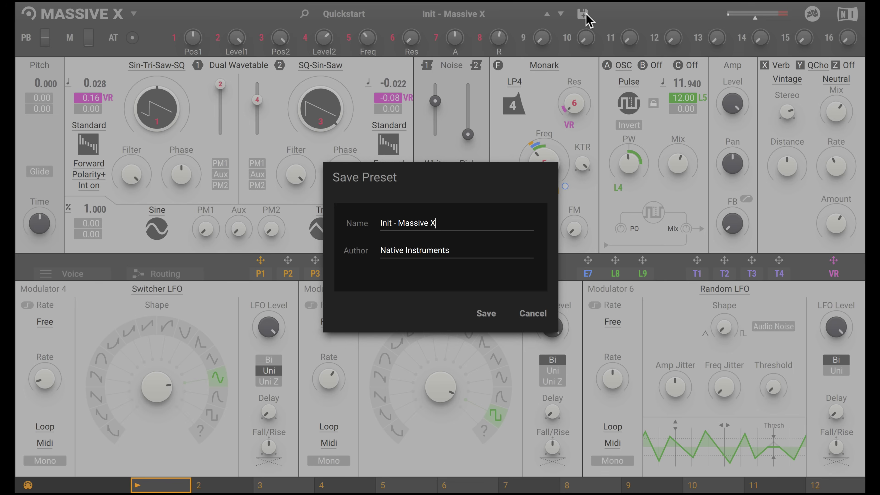
left_click(409, 224)
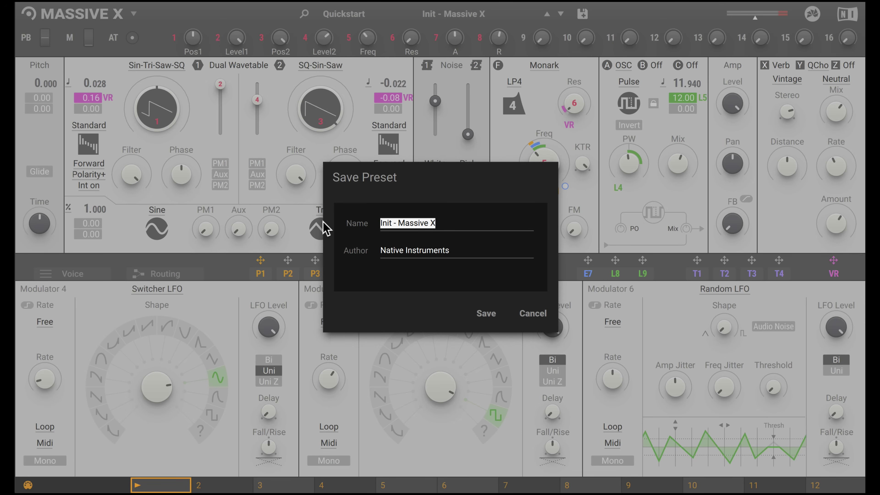
type("Complex Pad")
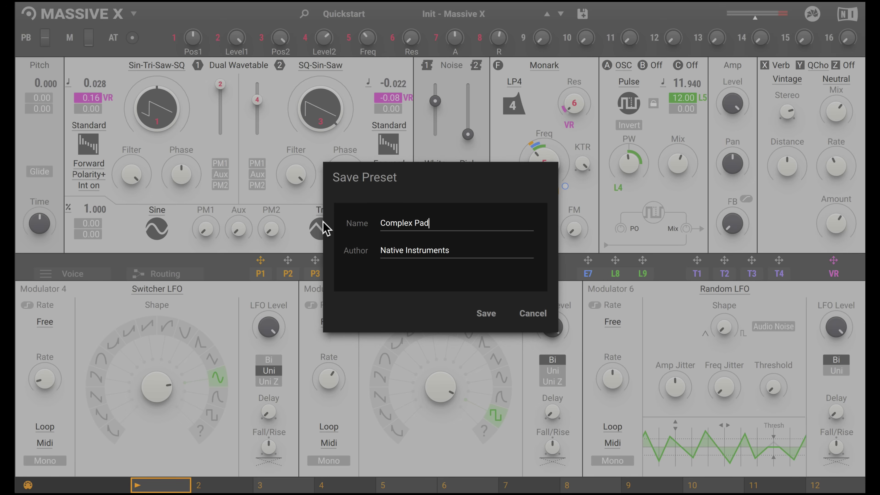
key("Tab")
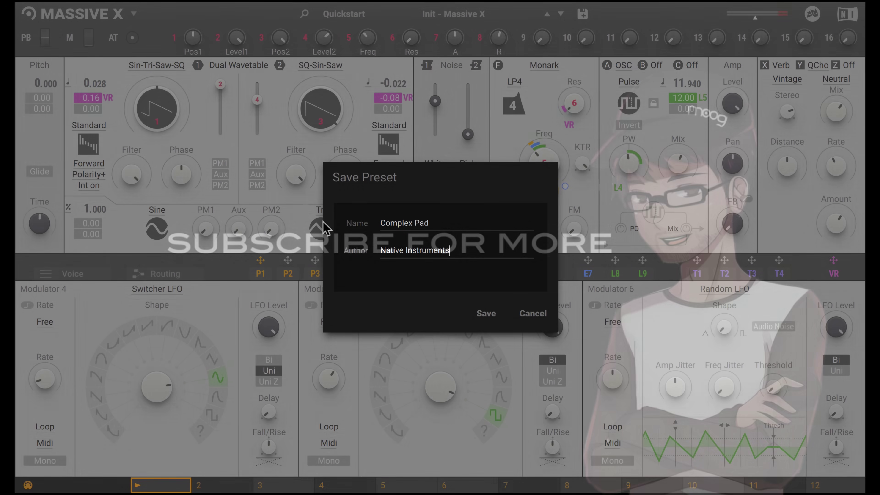